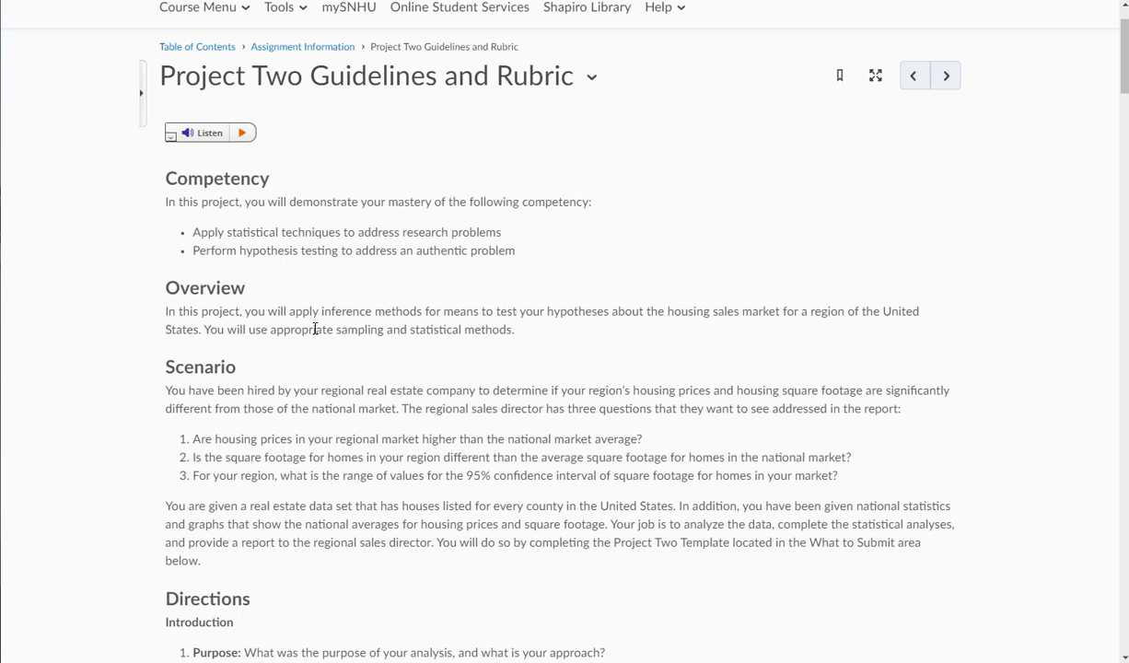
Step: Scroll the Project Two Guidelines and highlight the housing-price and square-footage scenario questions
scroll(315, 329, down, 5)
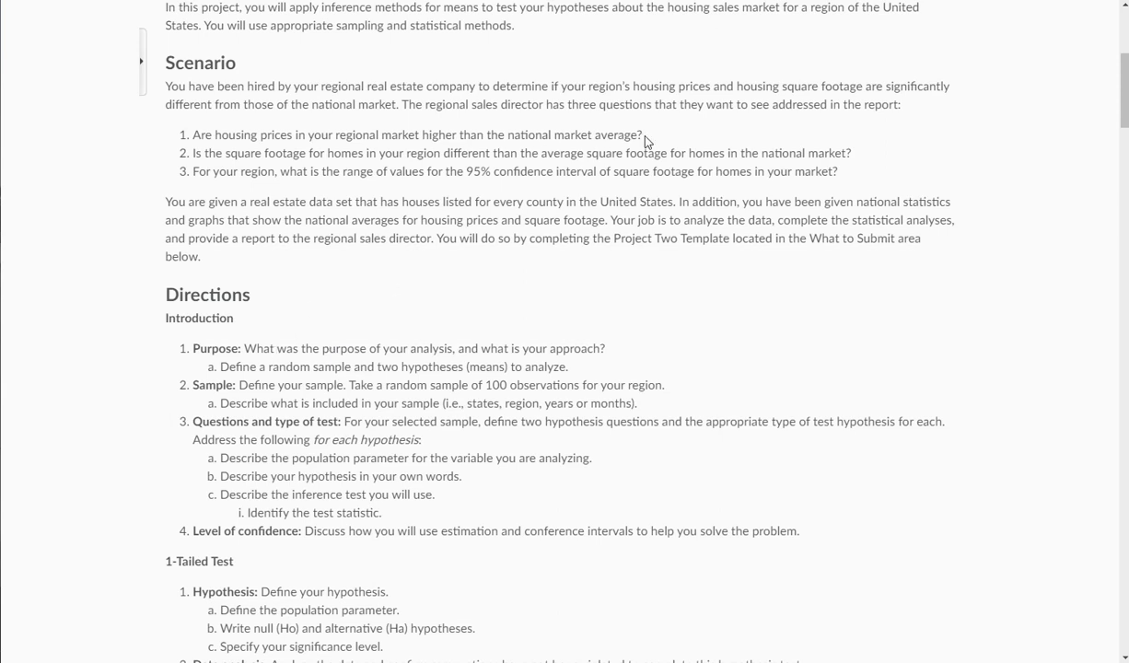
drag(643, 134, 186, 135)
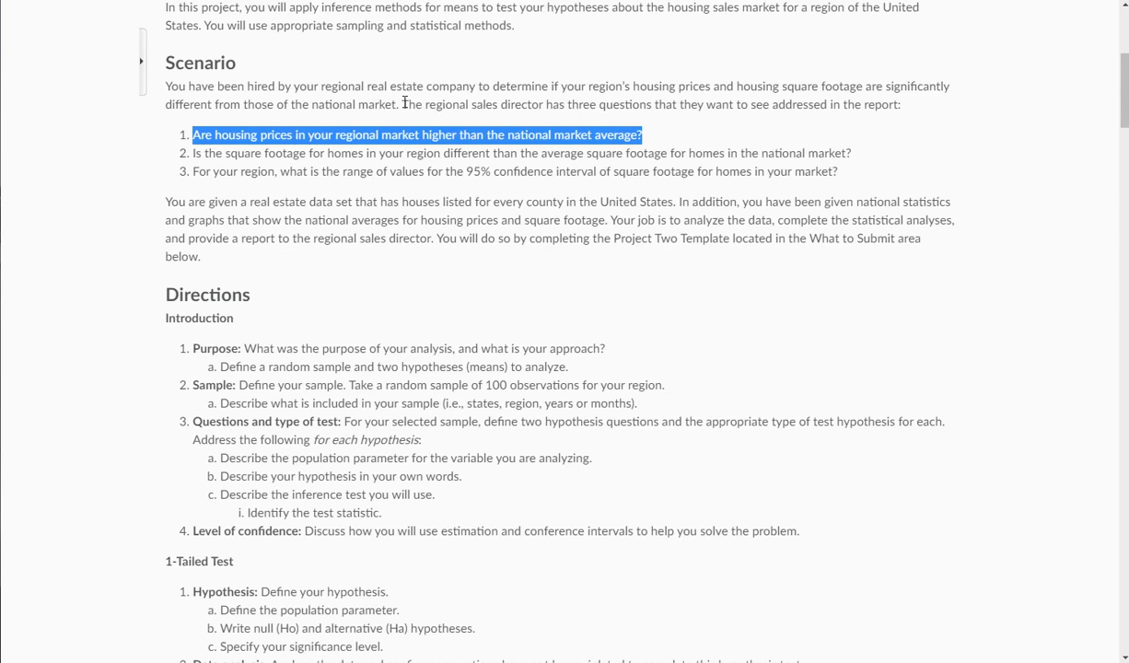
mouse_move(192, 171)
mouse_down()
mouse_move(760, 171)
mouse_move(246, 171)
mouse_move(191, 153)
mouse_up()
click(390, 222)
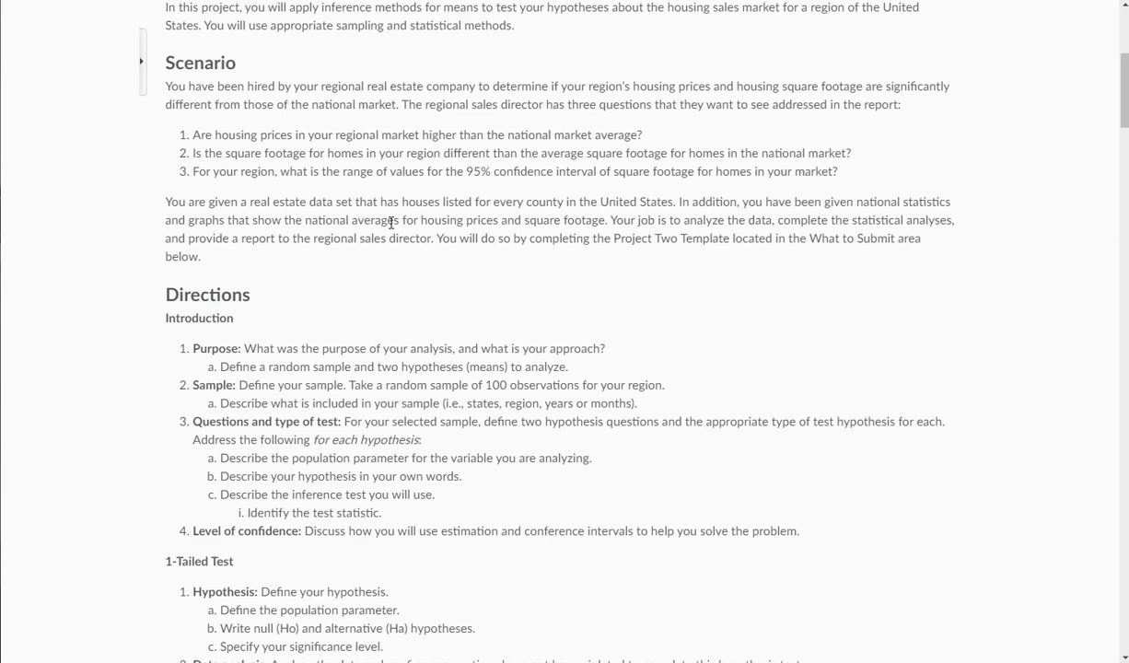
Step: Open the Project Two Template listed under What to Submit
scroll(365, 206, down, 7)
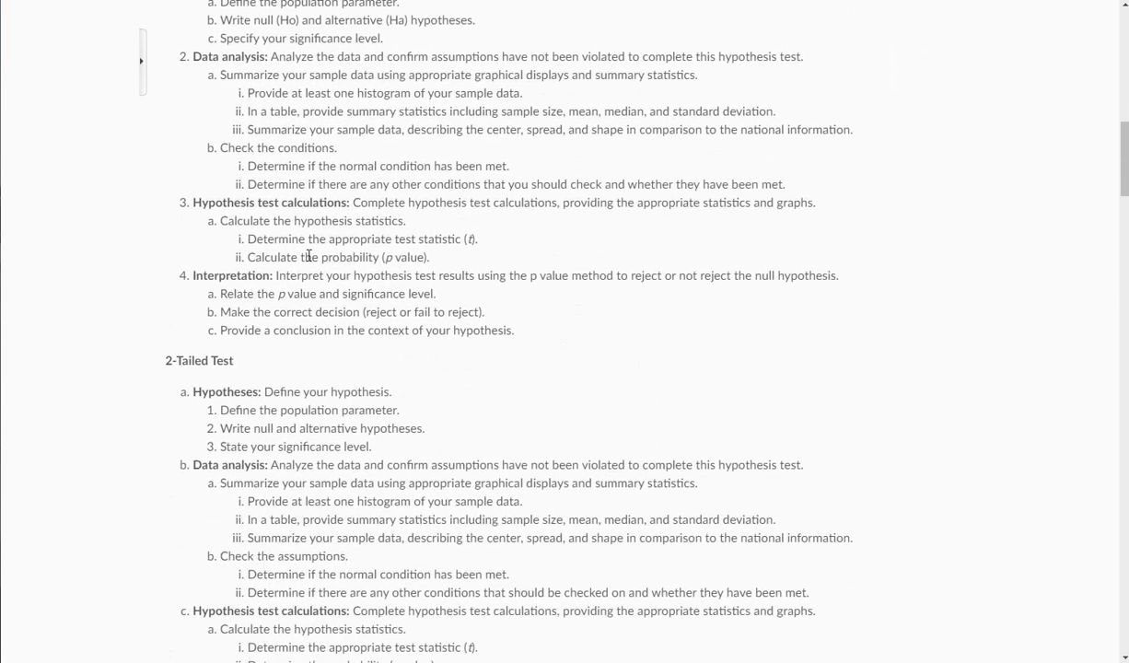
scroll(319, 246, down, 7)
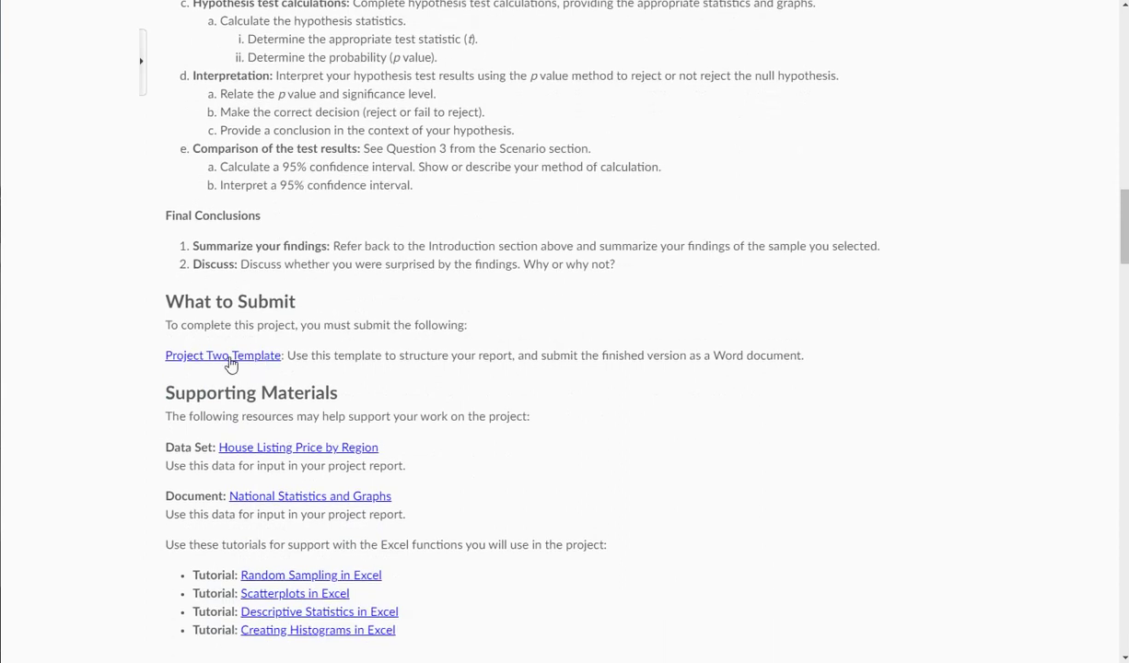
click(224, 359)
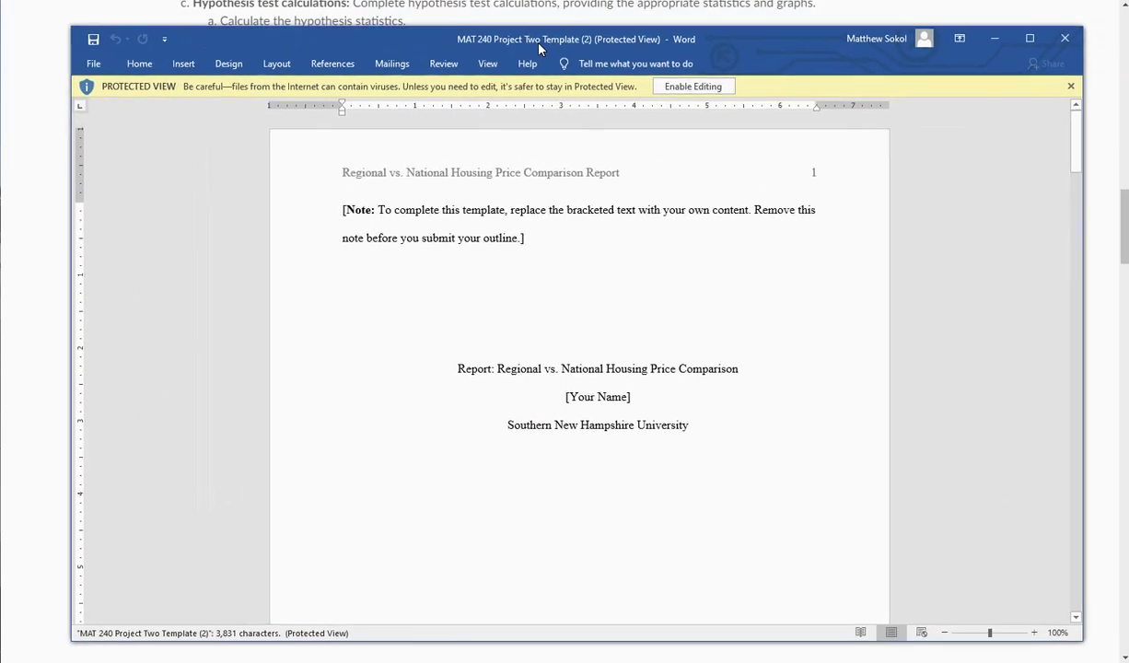
Step: Enable editing, skim the template sections to the confidence interval instruction, then close it
click(686, 89)
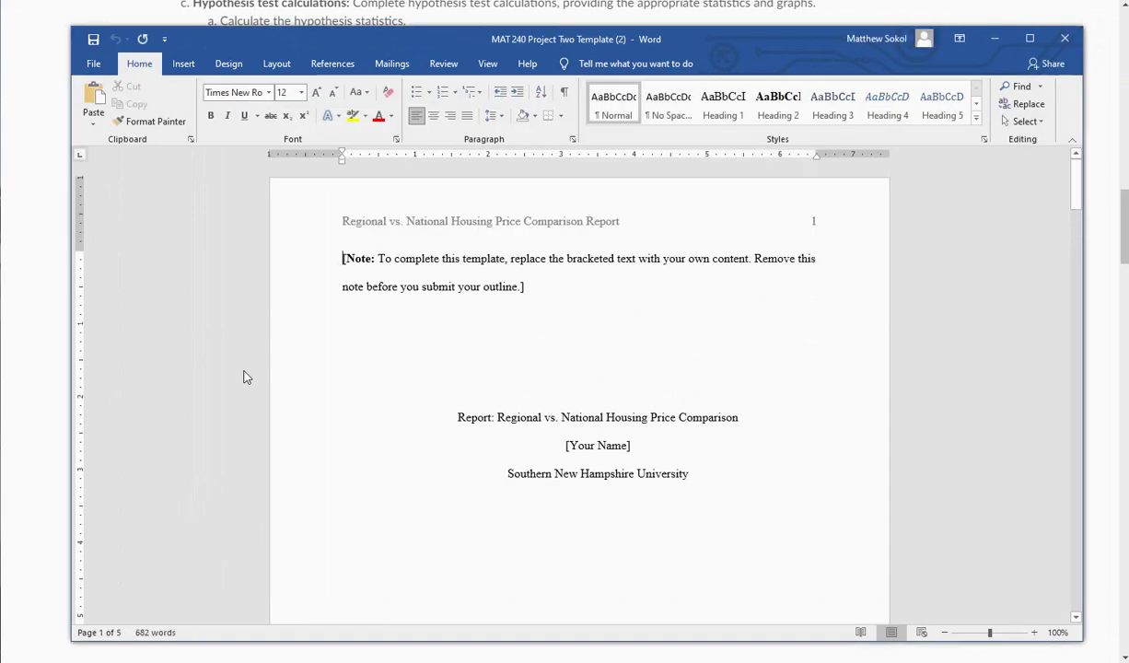
scroll(561, 317, down, 10)
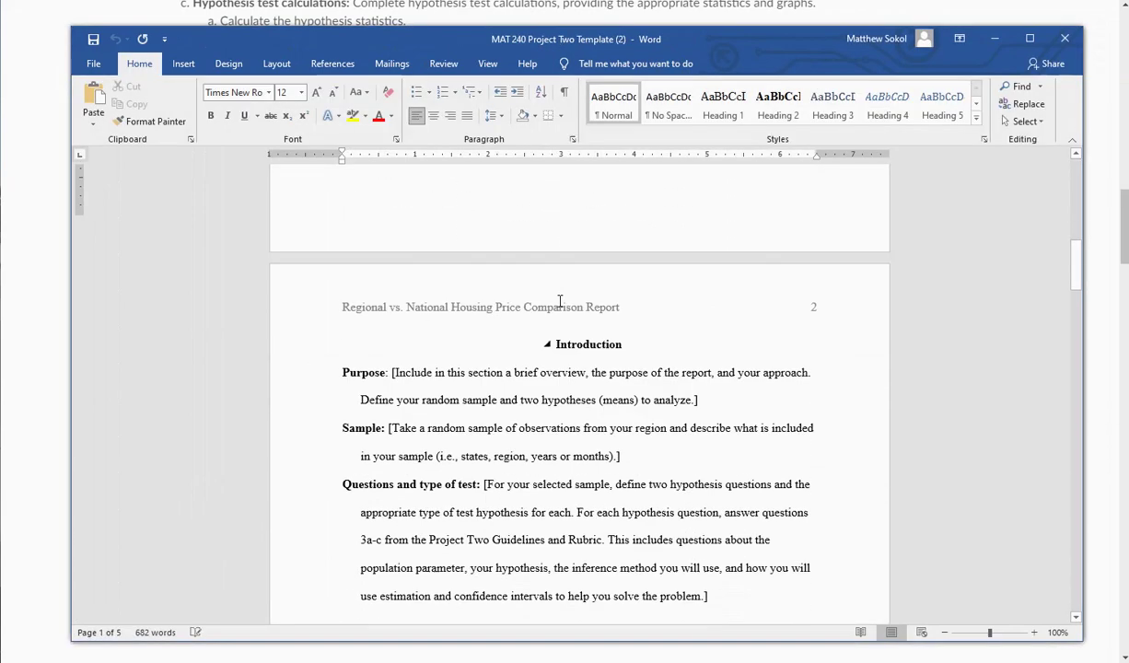
scroll(505, 424, down, 5)
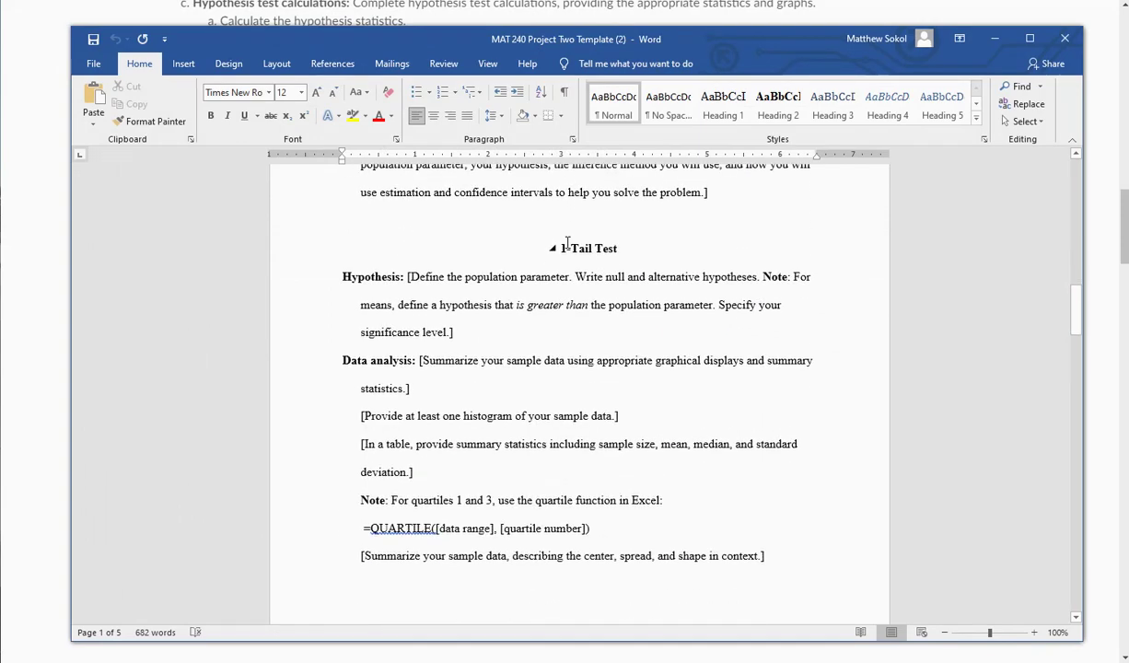
scroll(562, 230, down, 10)
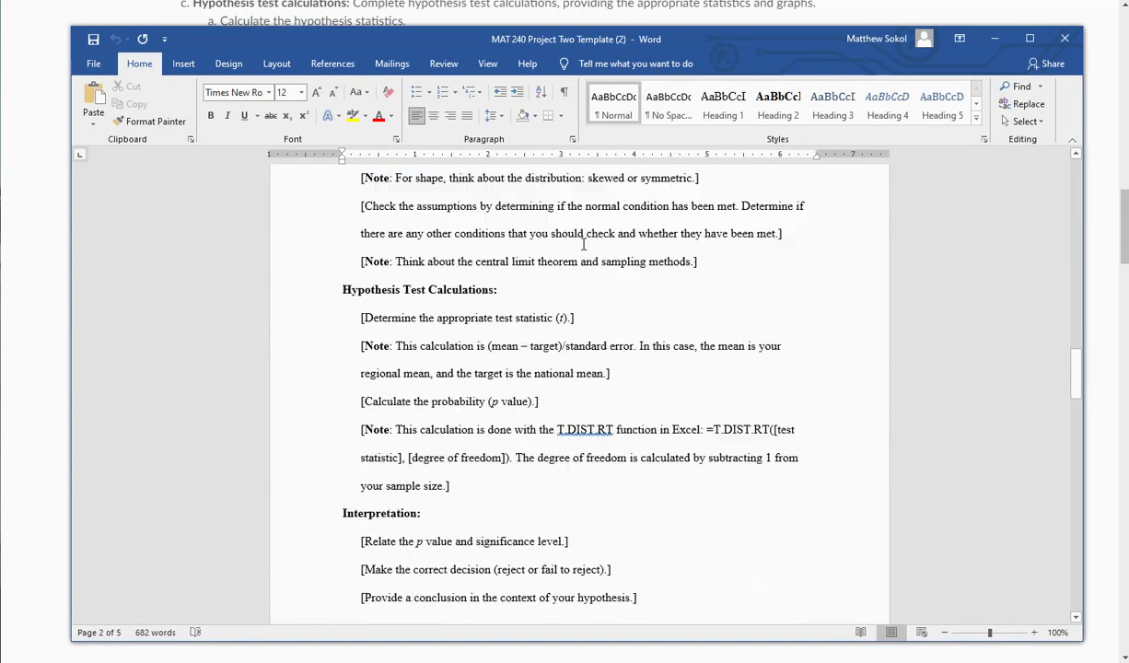
scroll(583, 244, down, 10)
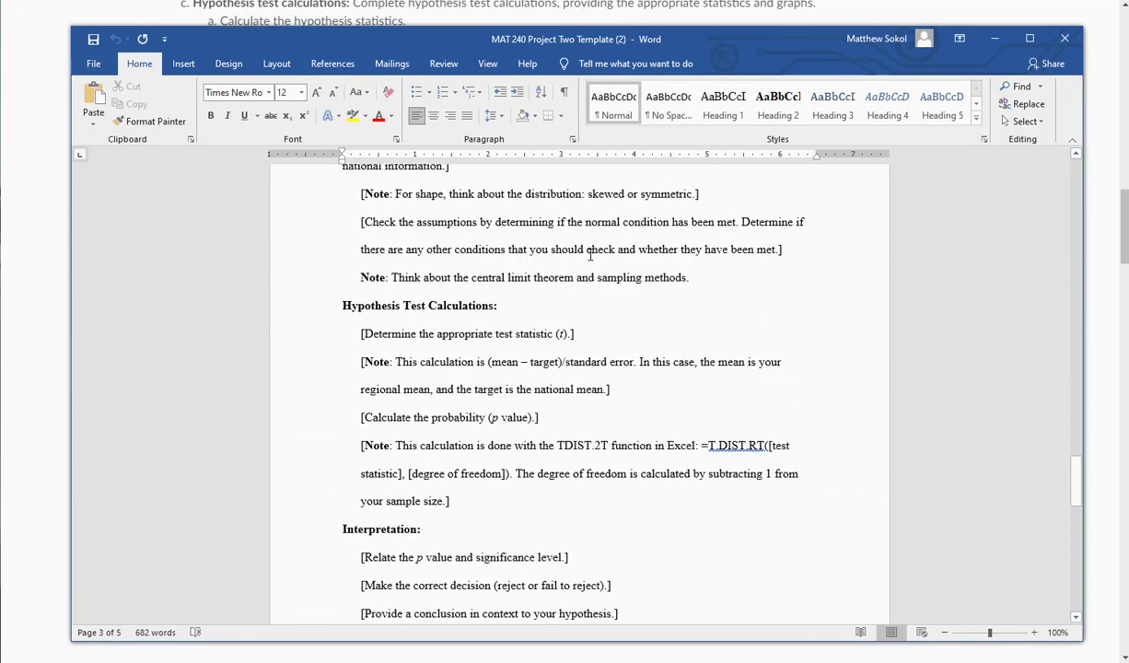
scroll(591, 254, down, 8)
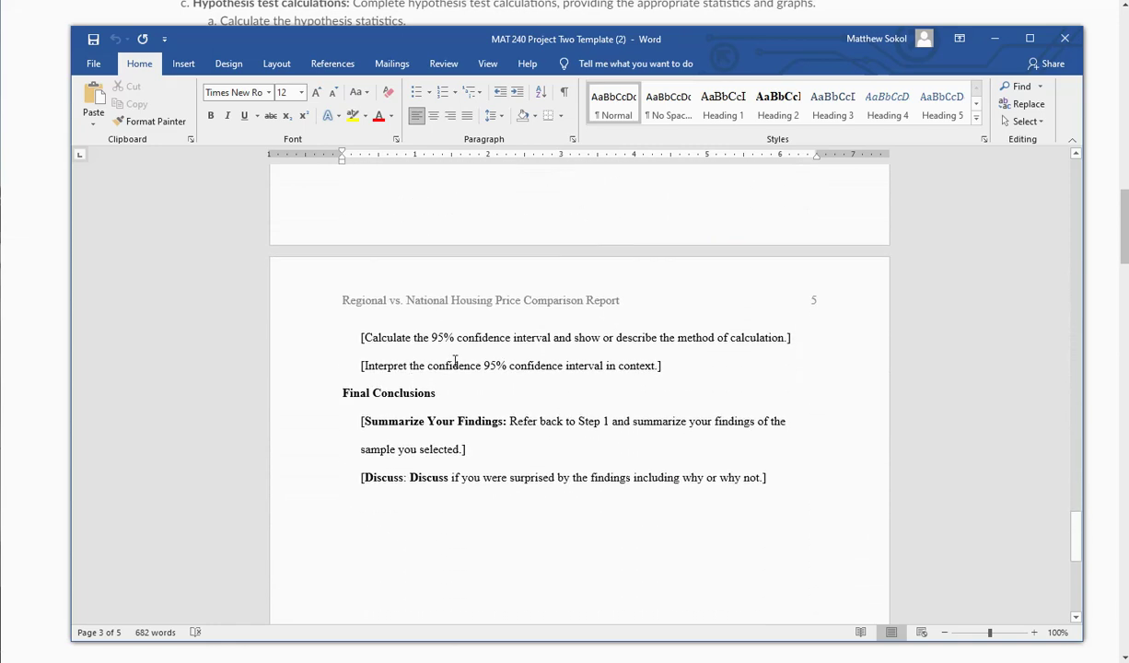
drag(361, 339, 550, 337)
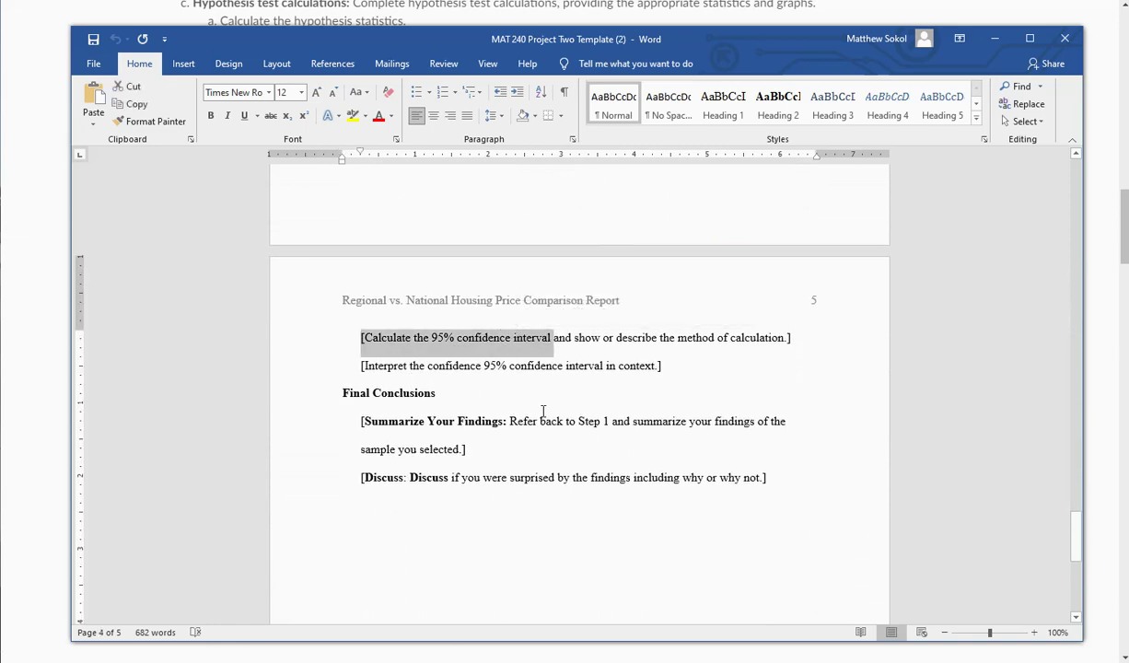
click(1065, 38)
scroll(322, 286, down, 1)
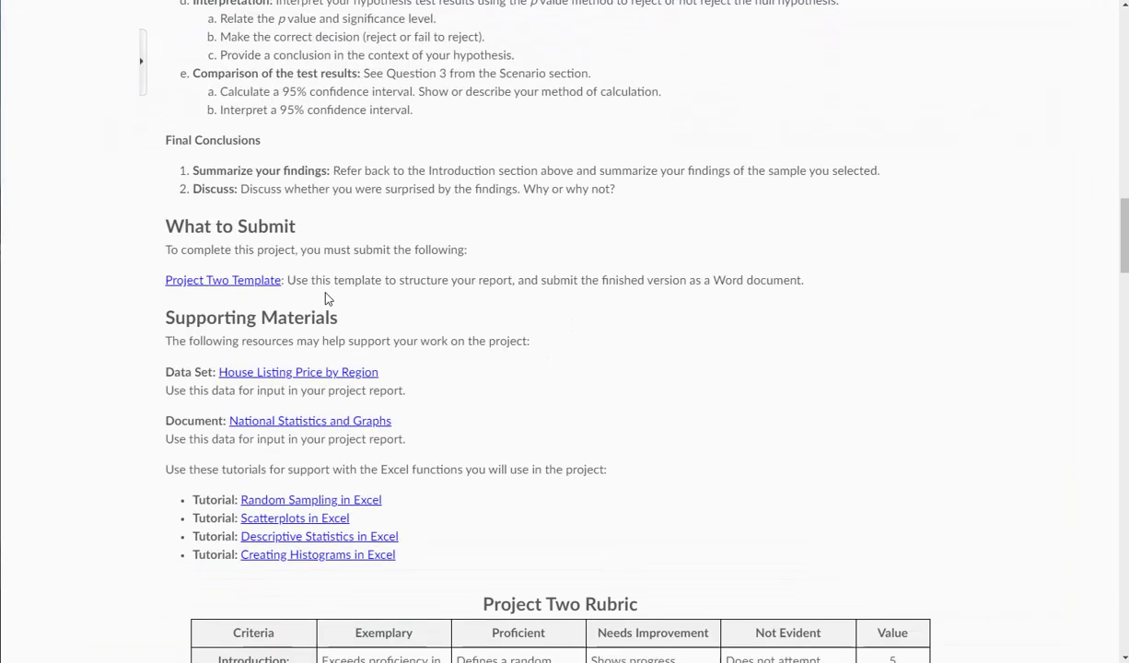
Step: Open the House Listing Price by Region workbook, enable editing, and show the West South Central sheet
click(257, 372)
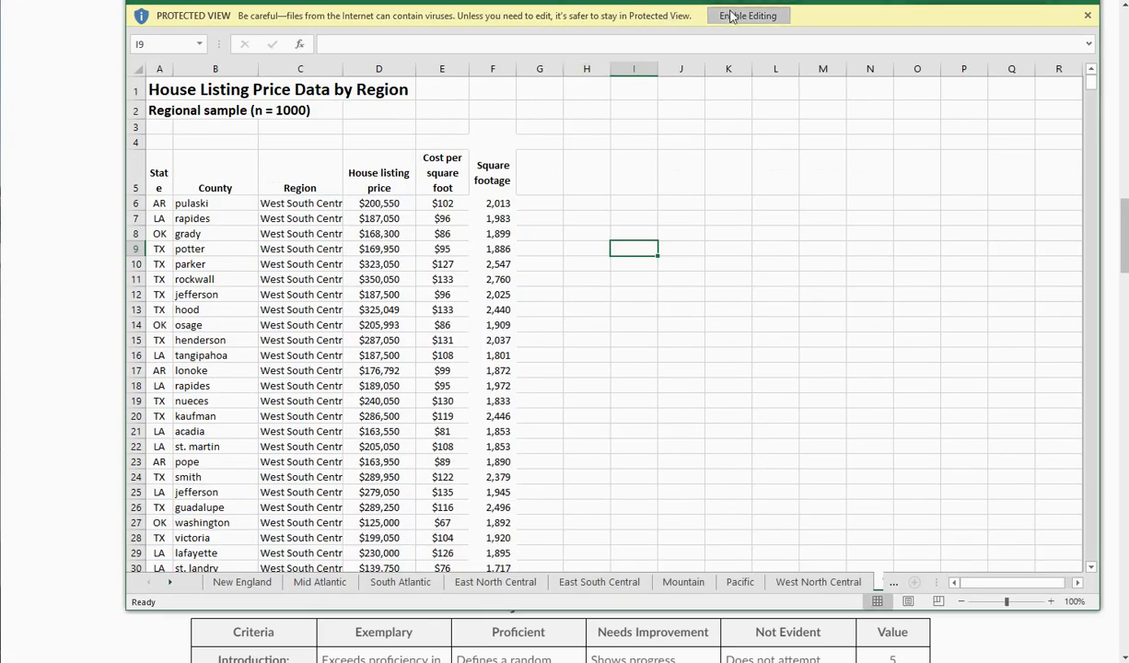
click(704, 15)
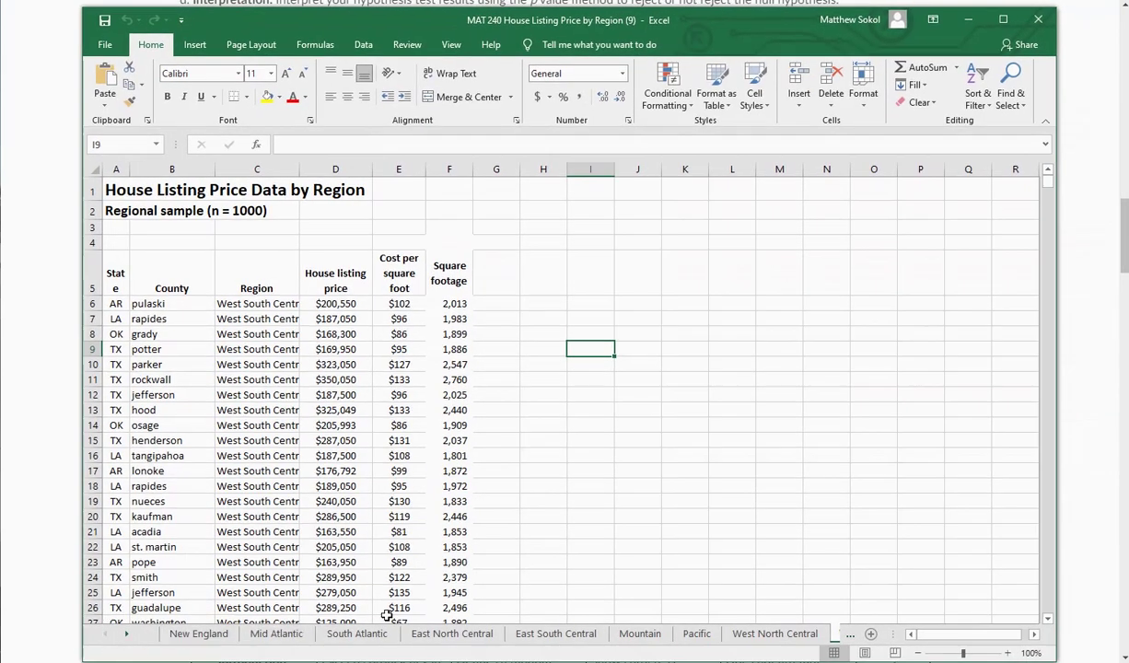
click(127, 633)
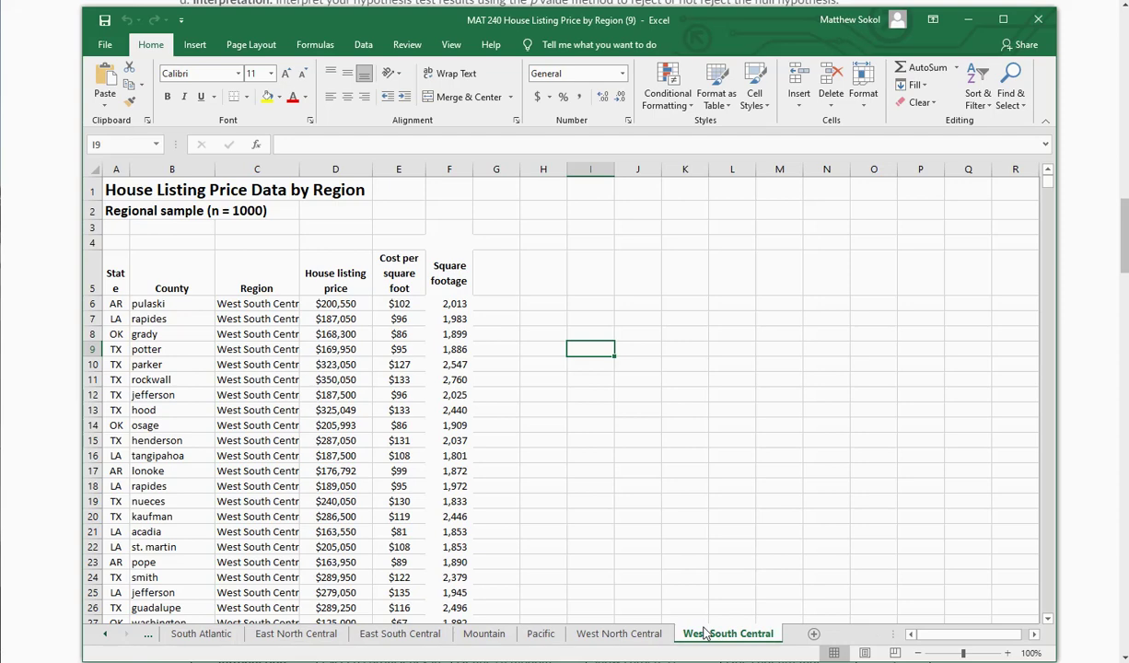
click(53, 361)
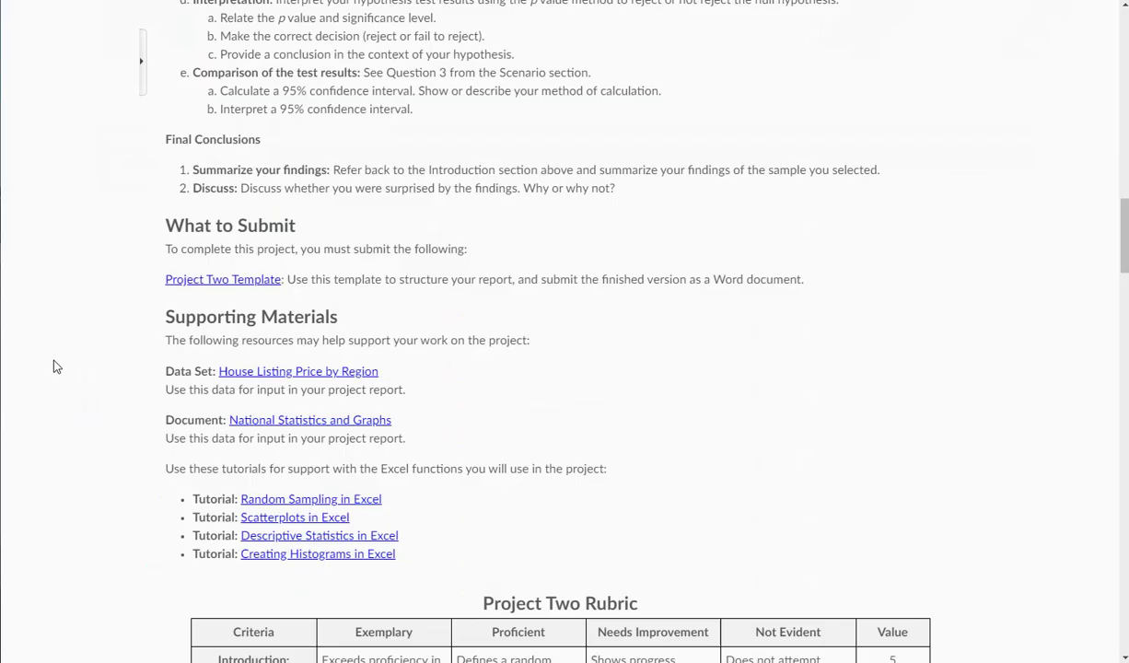
Step: View the National Statistics and Graphs PDF, then highlight the Sample direction in the guidelines
click(247, 421)
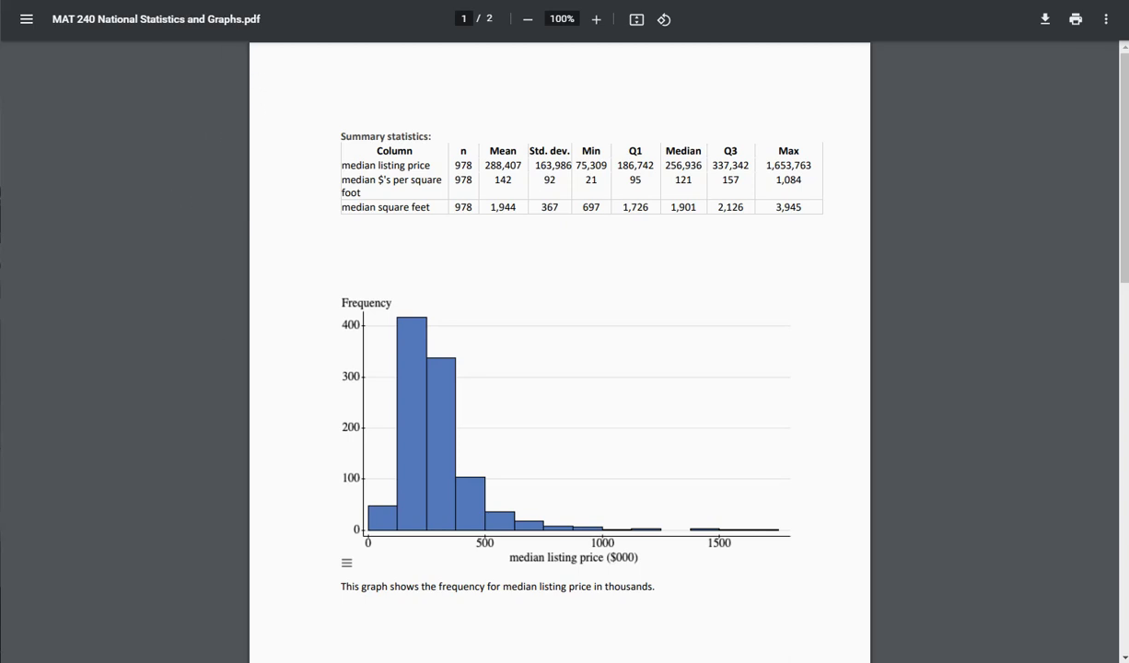
click(258, 0)
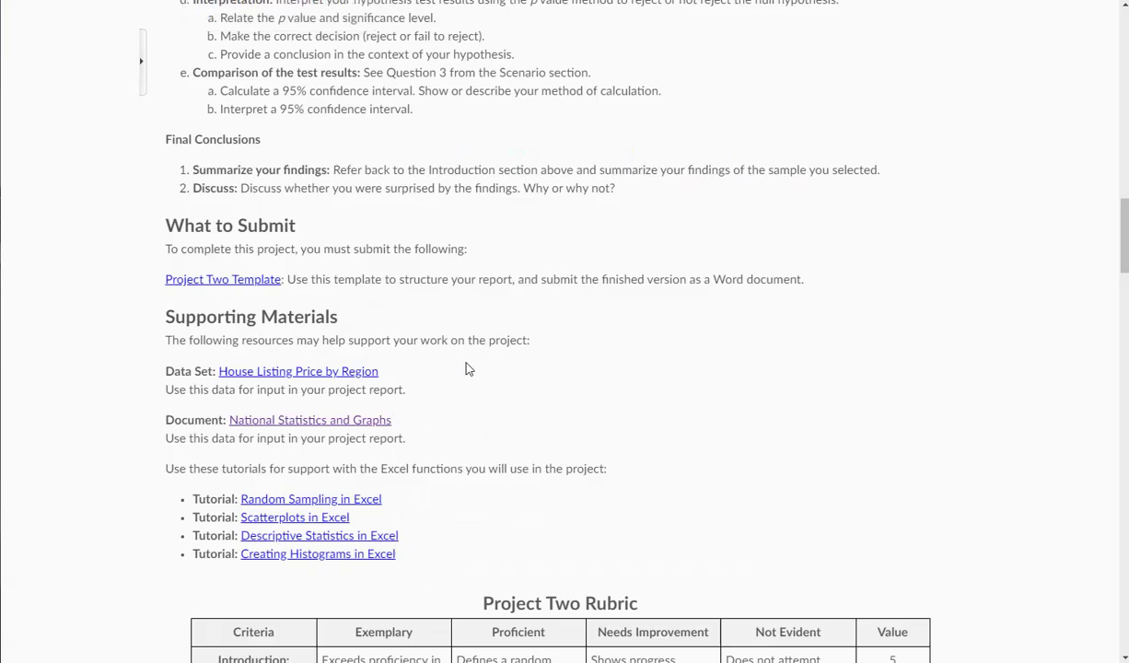
scroll(466, 369, up, 10)
scroll(466, 380, up, 3)
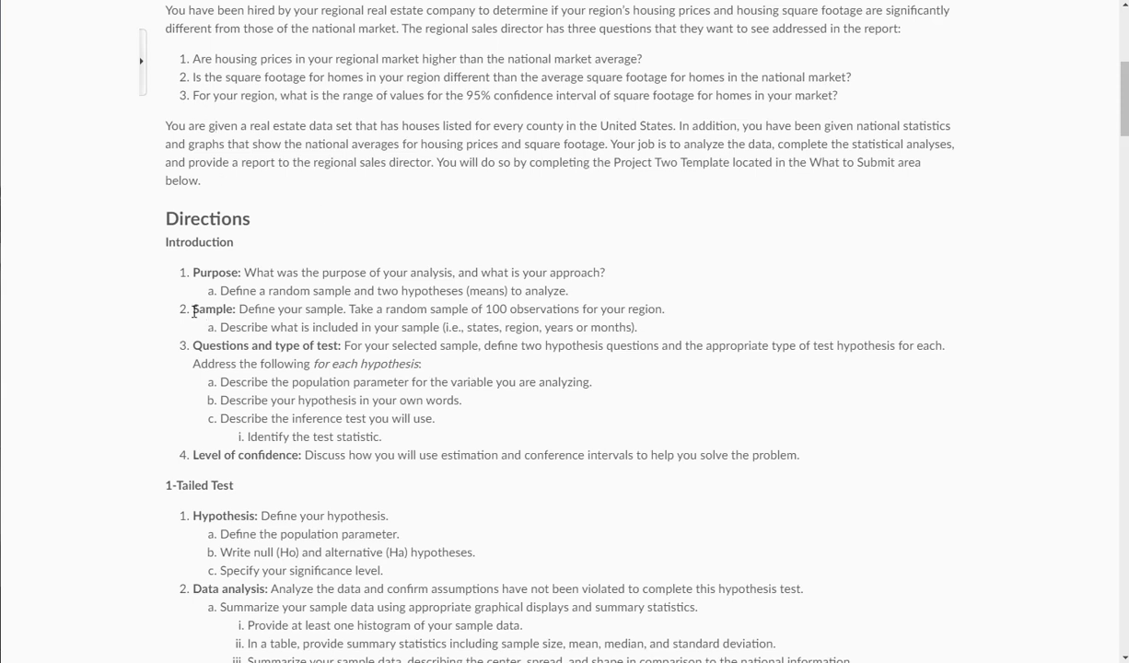
drag(196, 309, 280, 309)
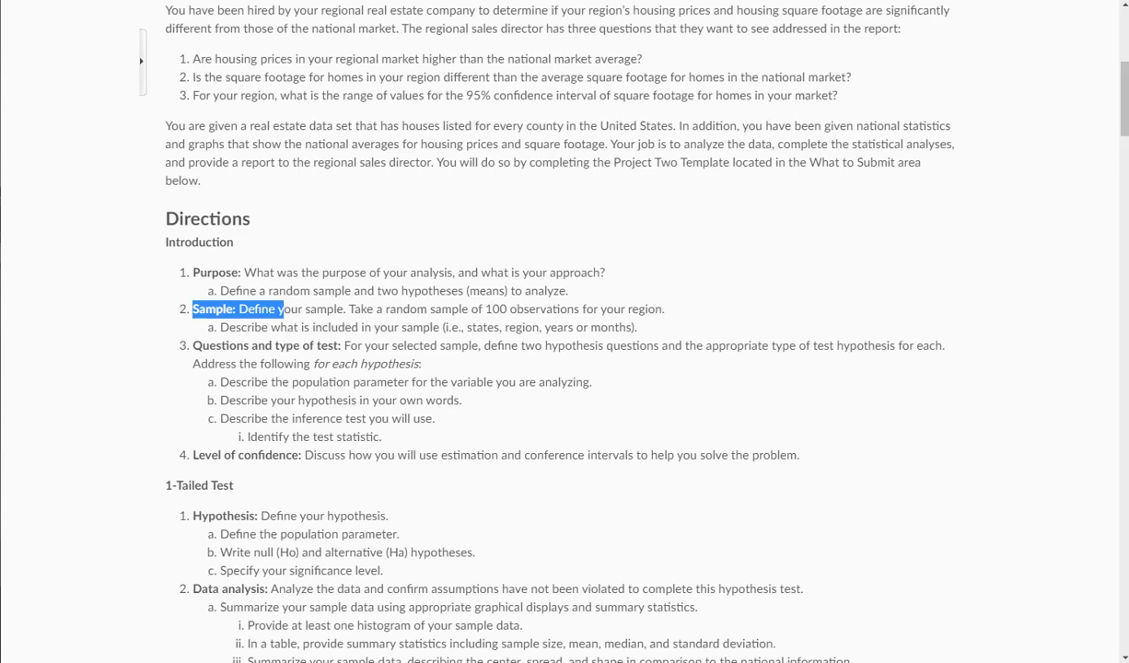
click(550, 603)
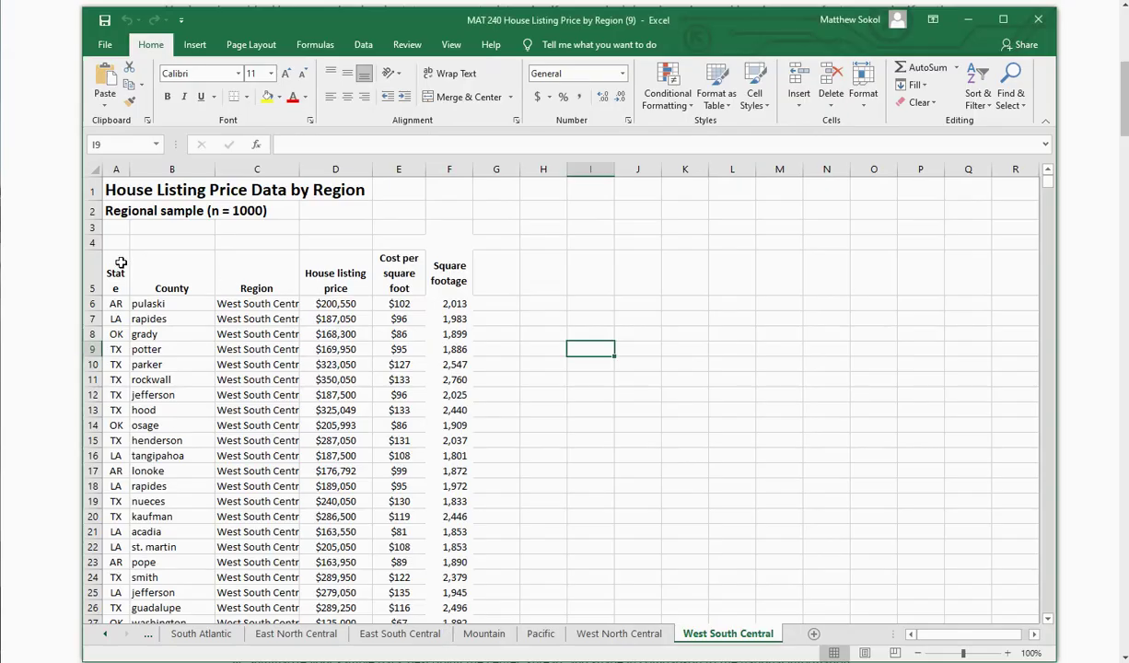
Step: Delete the four title rows above the table headers
drag(91, 191, 85, 229)
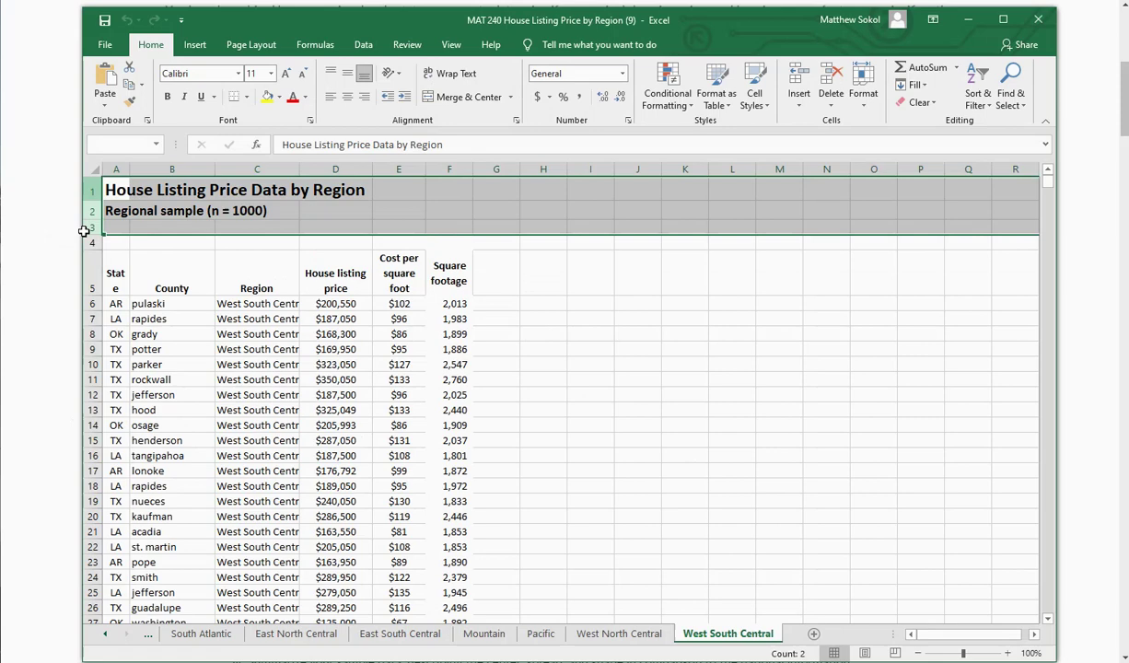
click(131, 256)
drag(93, 188, 85, 244)
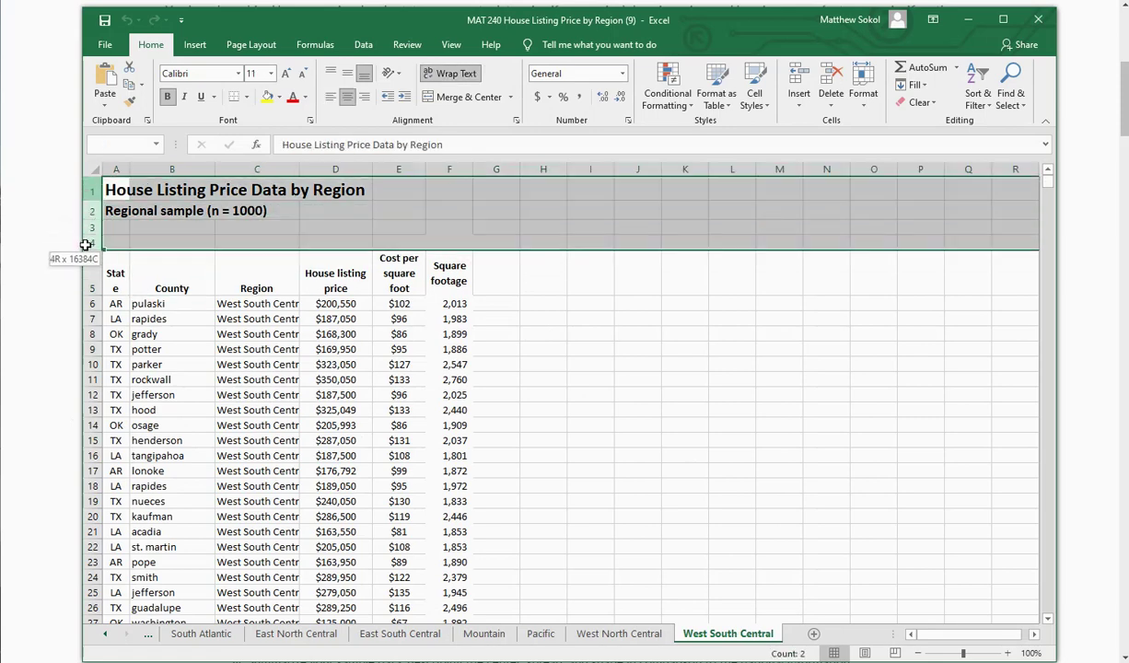
right_click(106, 205)
click(124, 335)
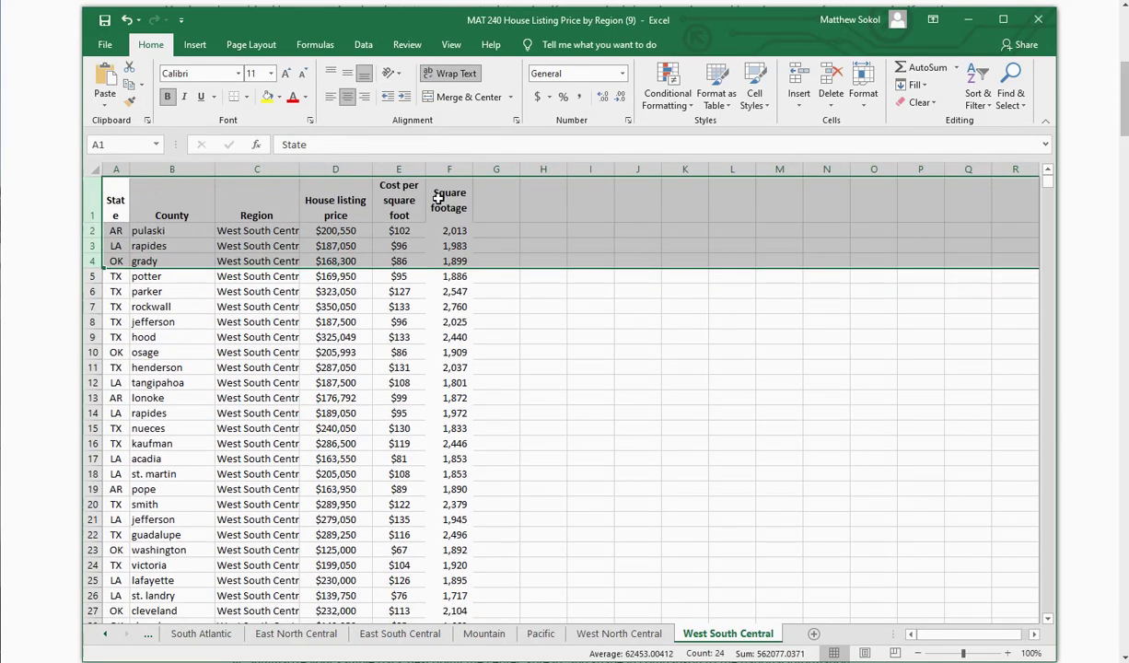
Step: Add a 'random sample' header in G1 and the formula =RAND() in G2
click(495, 194)
text(random sample)
key(Return)
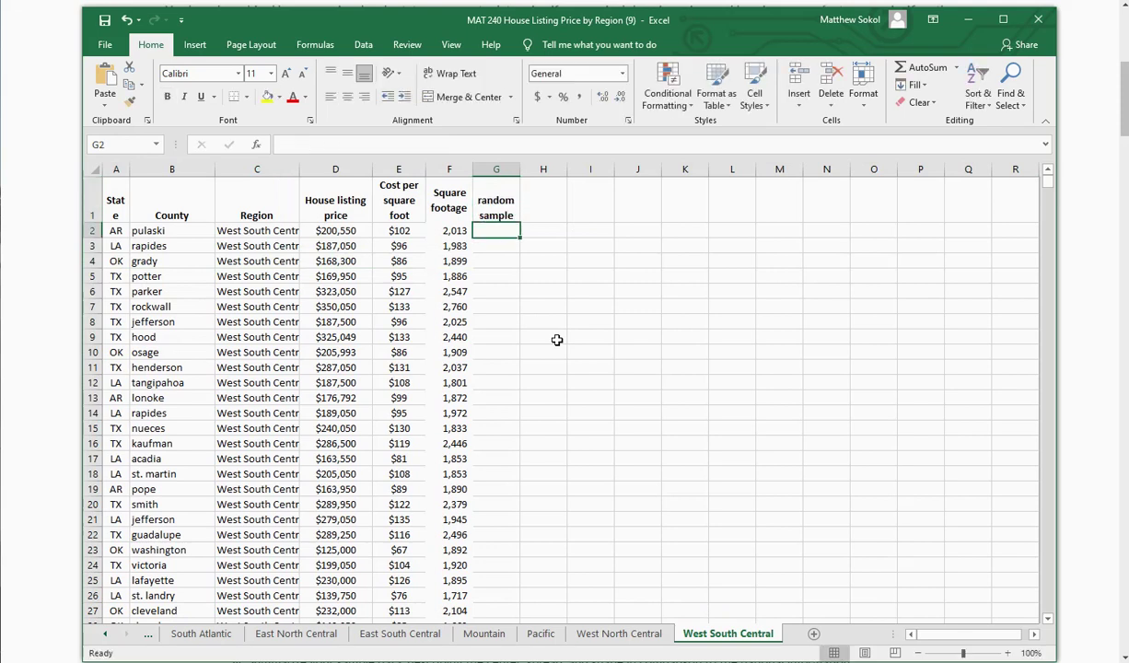
text(=rand)
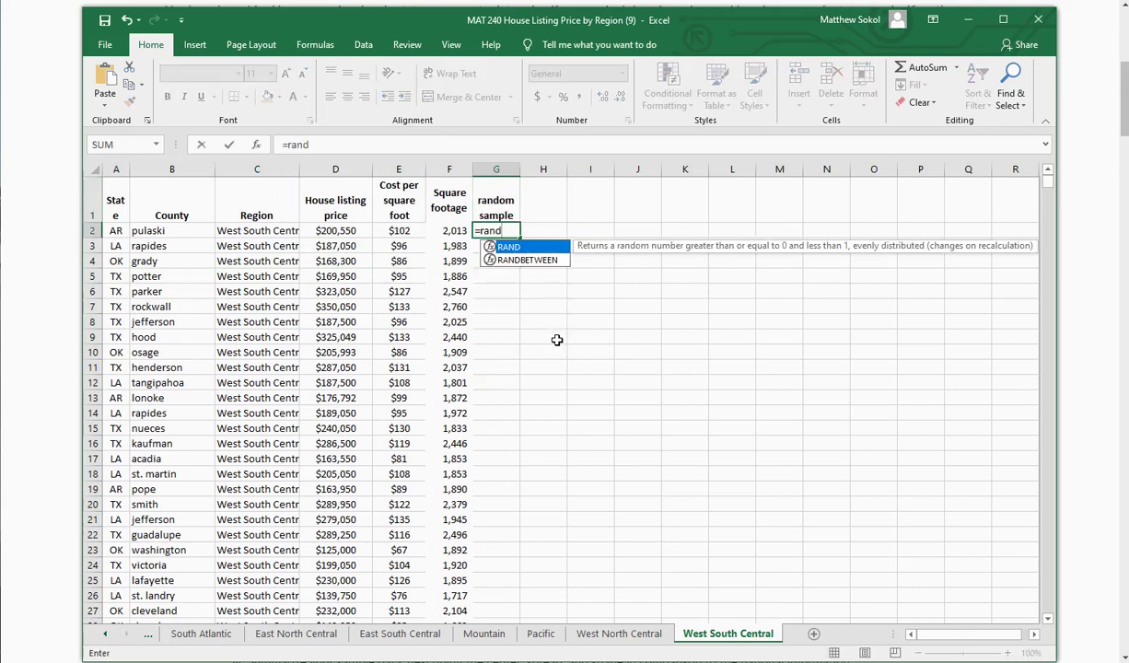
text(())
key(Return)
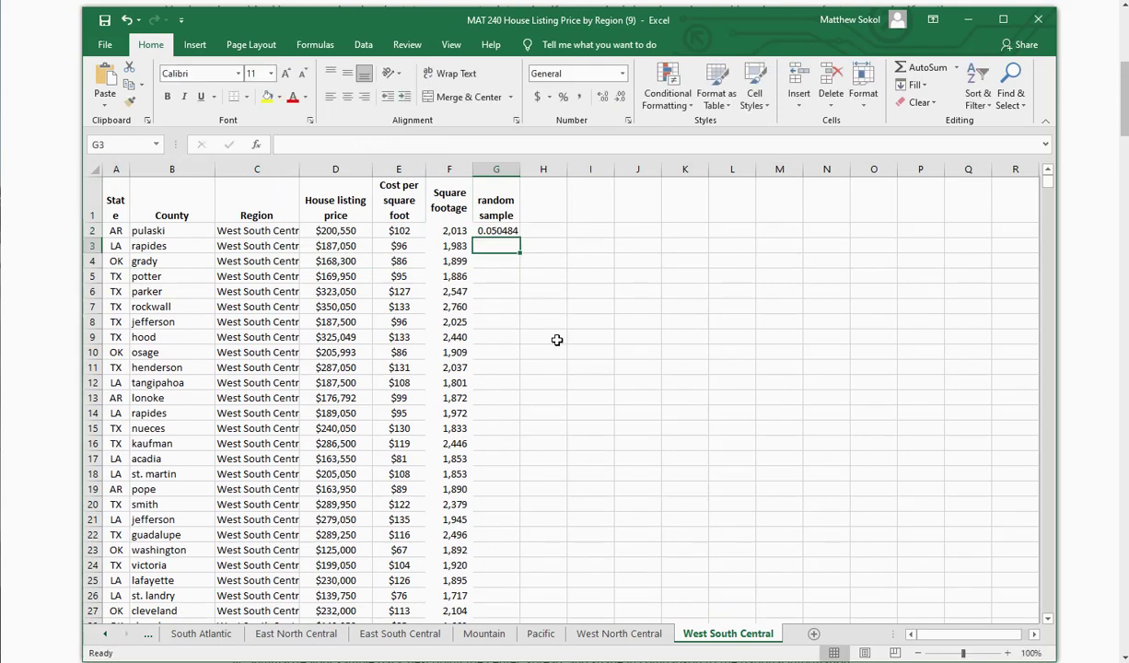
Step: Fill the RAND formula from G2 down through G1001
click(503, 231)
key(ctrl+c)
click(505, 246)
drag(1051, 186, 1048, 598)
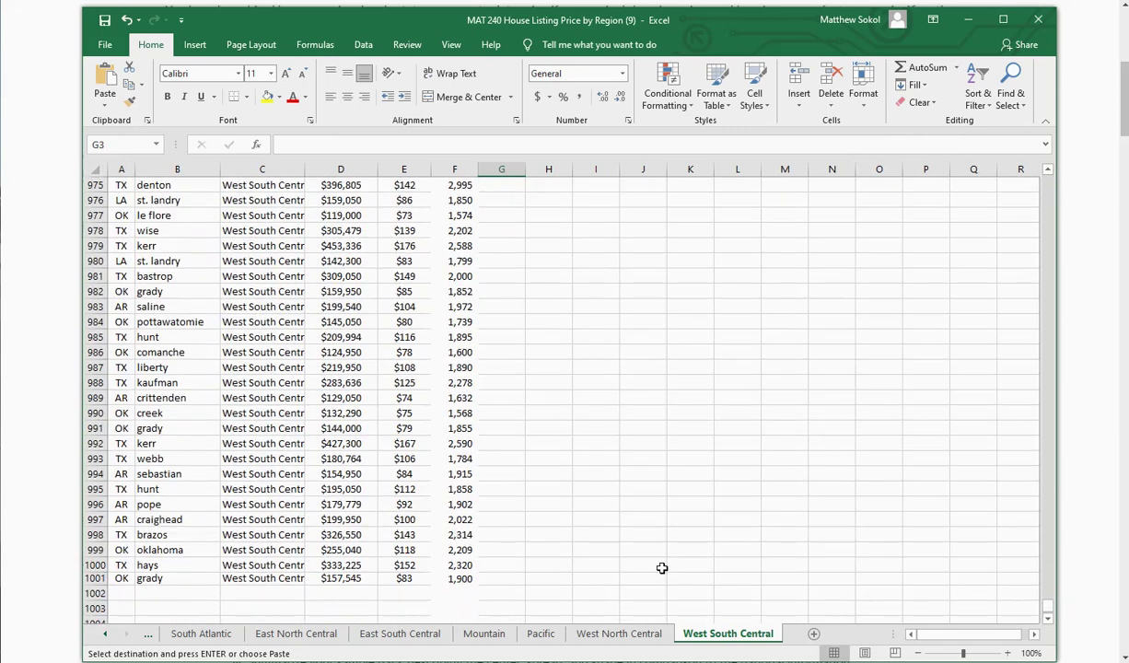
shift+click(502, 578)
key(ctrl+v)
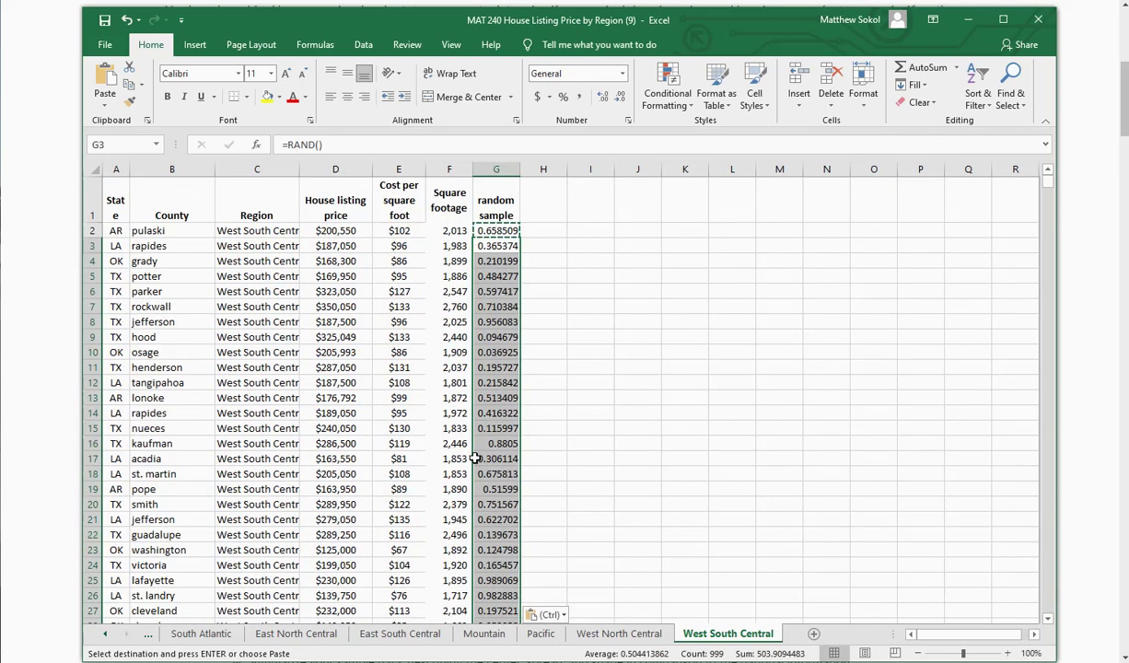
click(494, 168)
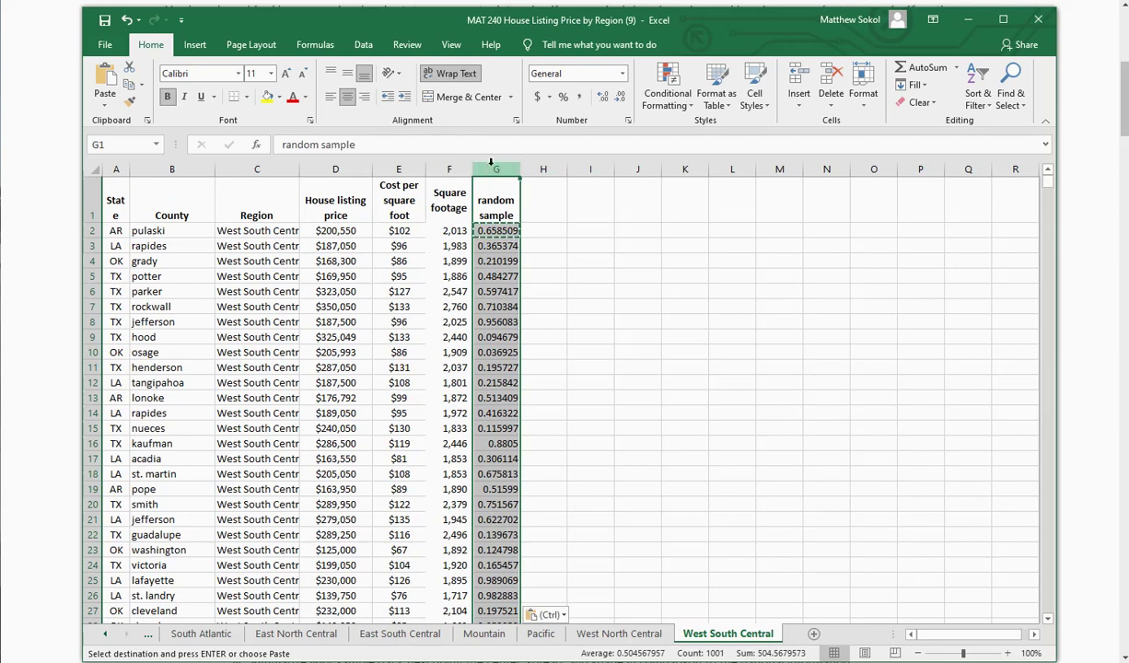
Step: Sort the whole table A to Z on the random sample column twice, expanding the selection
click(363, 46)
click(406, 72)
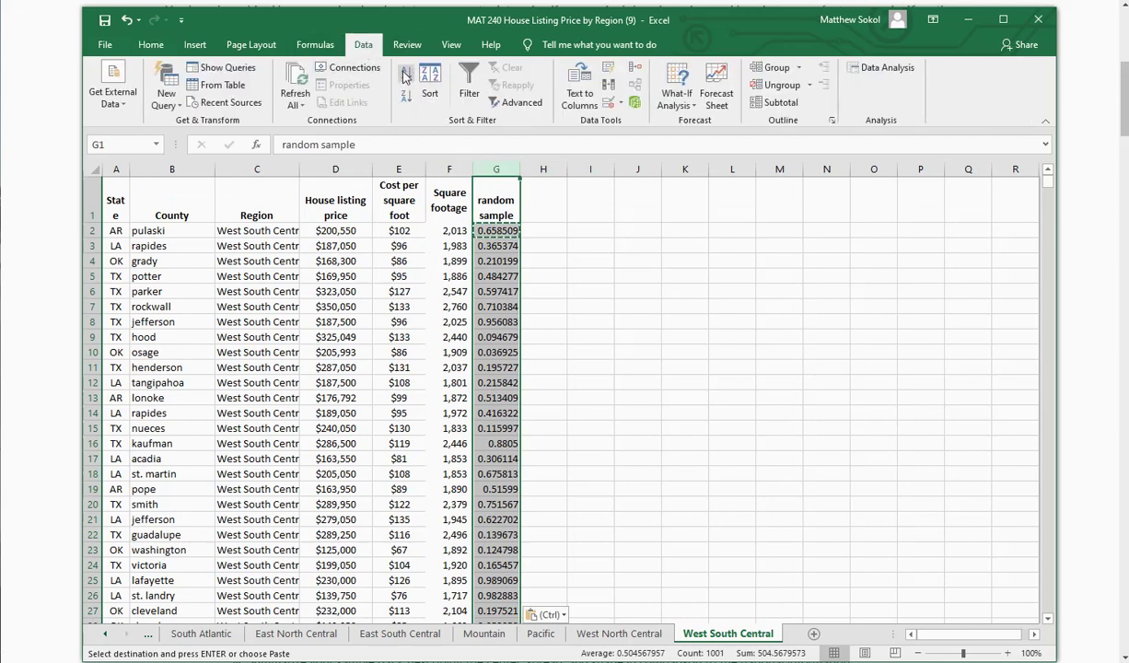
click(713, 414)
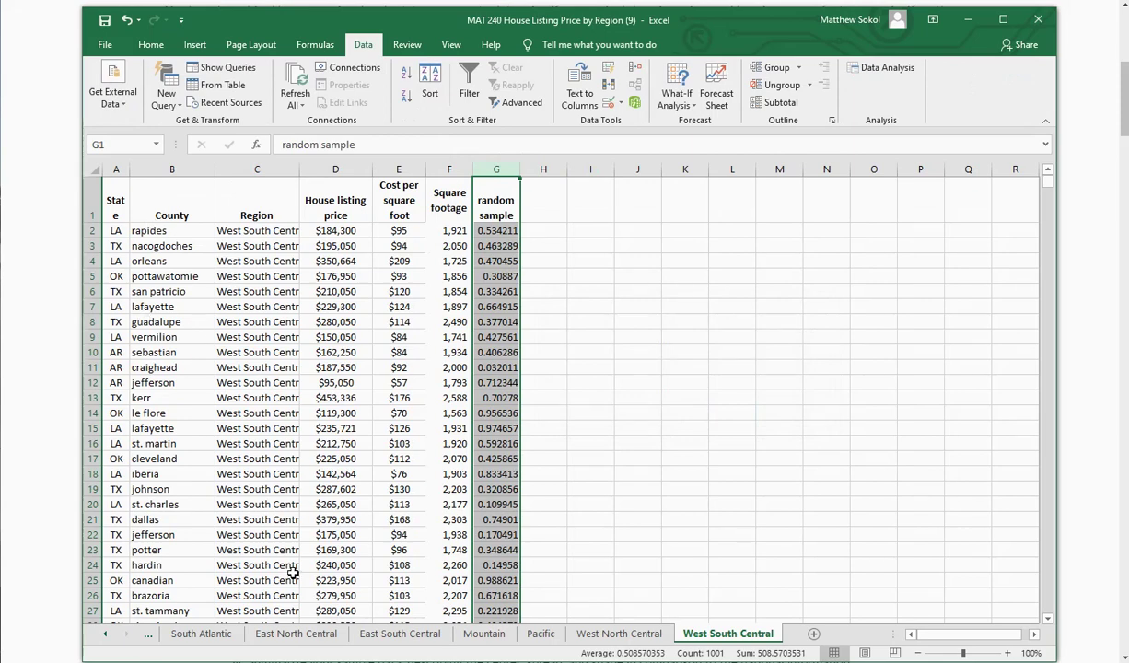
click(406, 72)
click(706, 416)
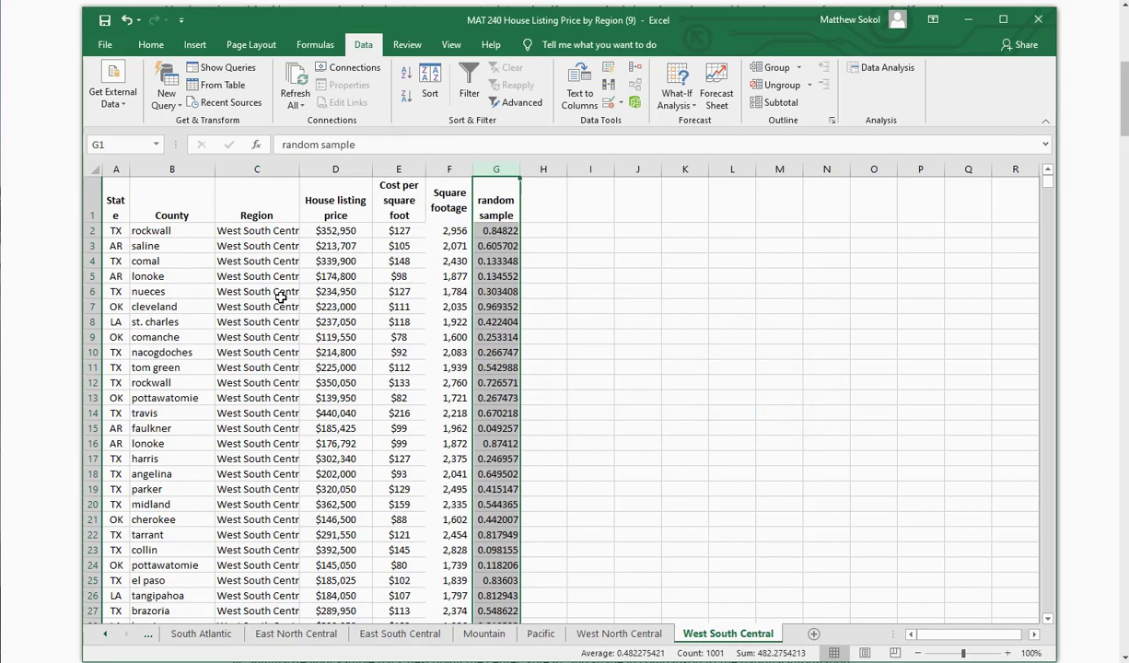
Step: Select the headers and first 100 listings, A1:G101
click(271, 289)
drag(115, 198, 502, 368)
scroll(370, 403, down, 20)
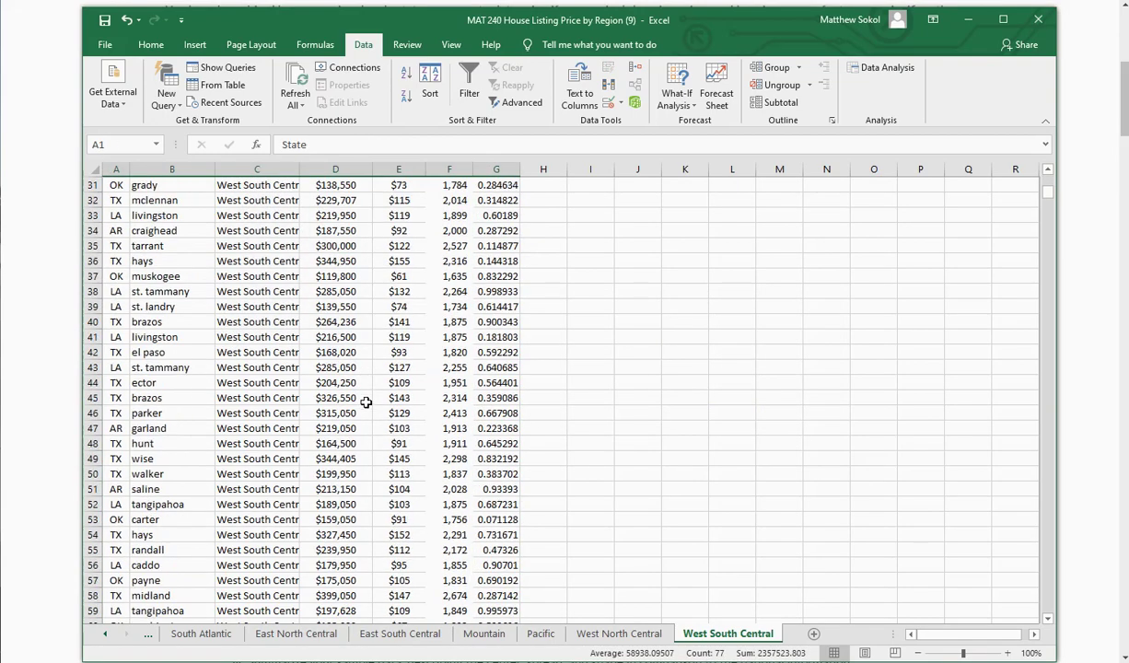
scroll(263, 358, down, 5)
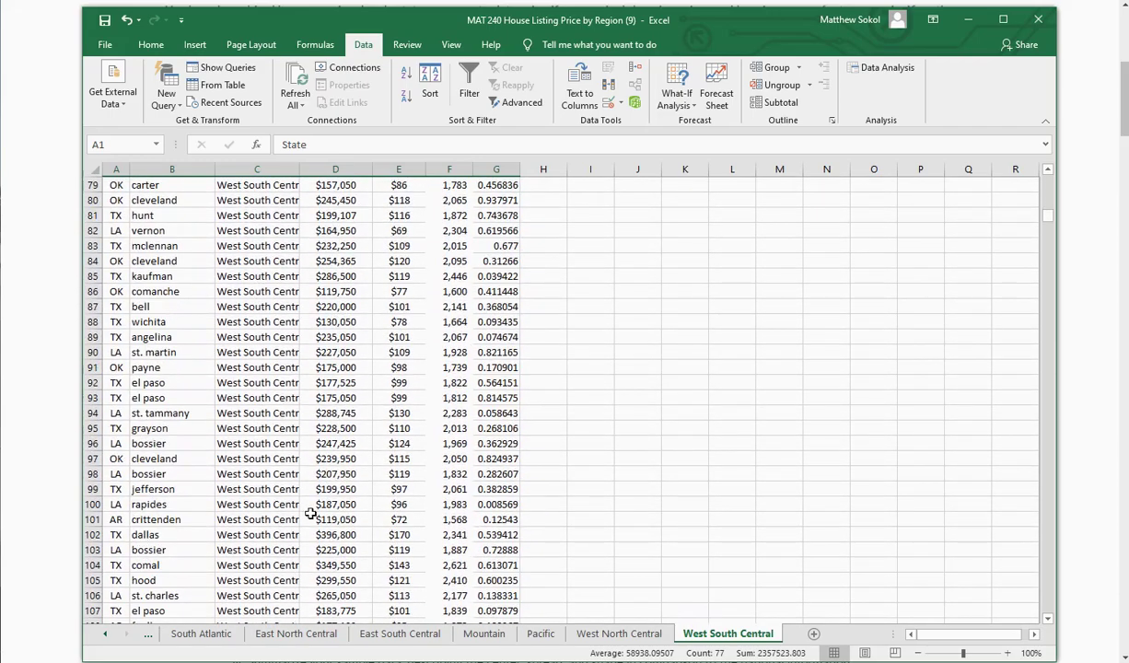
shift+click(504, 517)
click(140, 47)
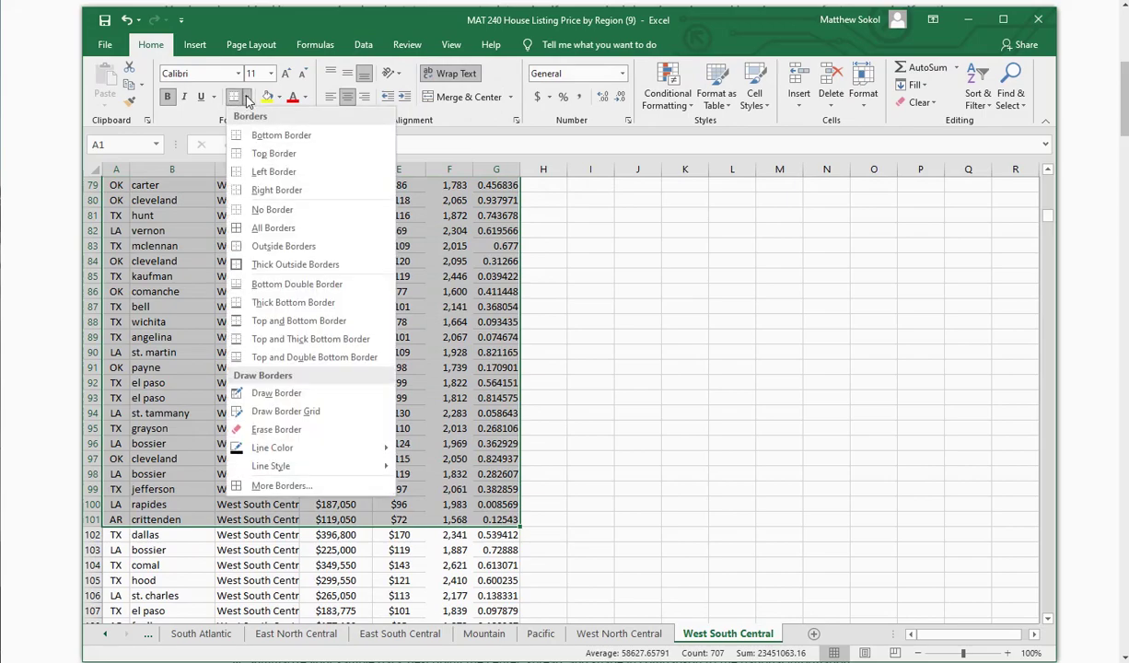
Step: Apply All Borders to the A1:G101 sample range
click(274, 228)
click(170, 324)
scroll(172, 323, down, 20)
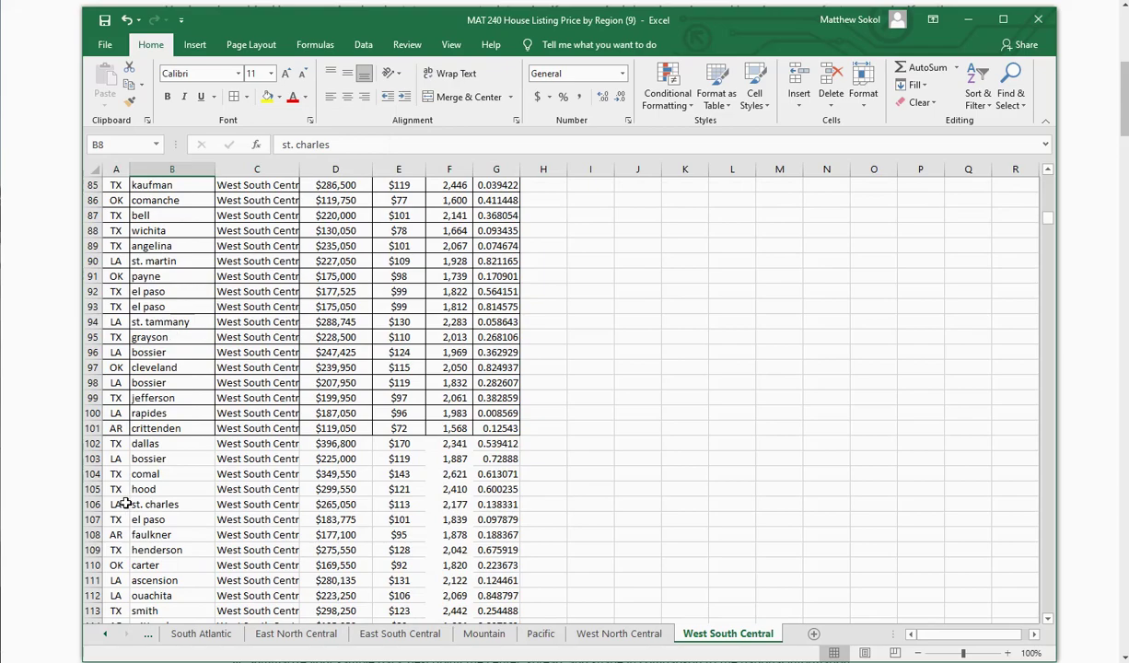
Step: Delete rows 102 through 1001, leaving only the 100-listing sample
click(92, 443)
drag(1047, 217, 1053, 422)
drag(1033, 547, 1003, 582)
shift+click(93, 563)
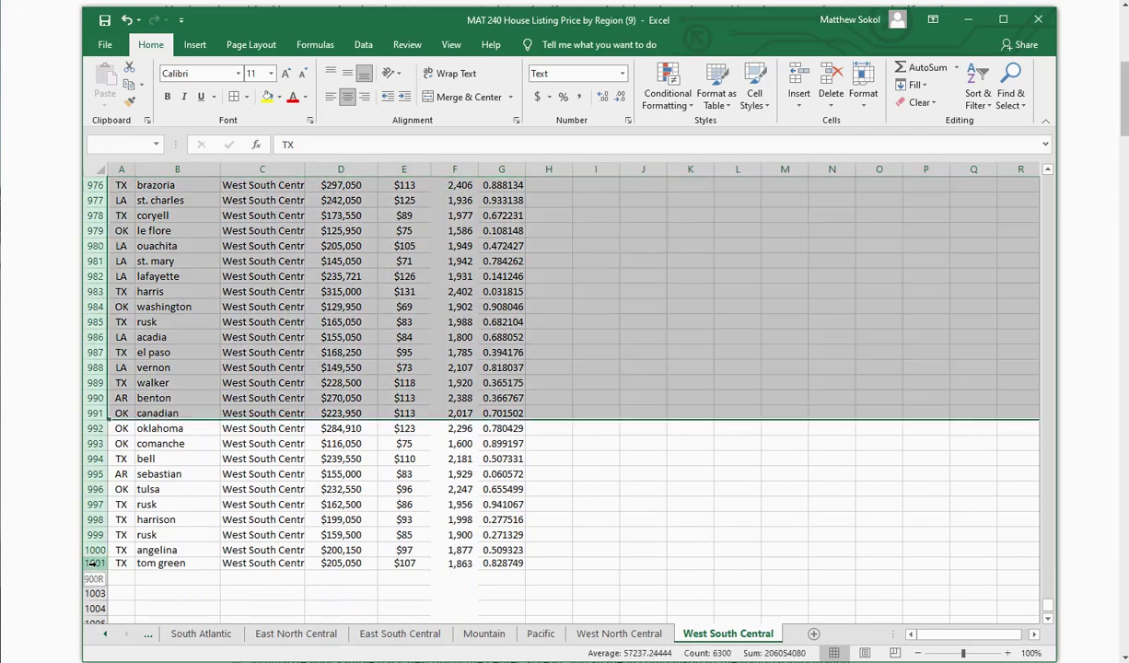
right_click(196, 387)
click(244, 523)
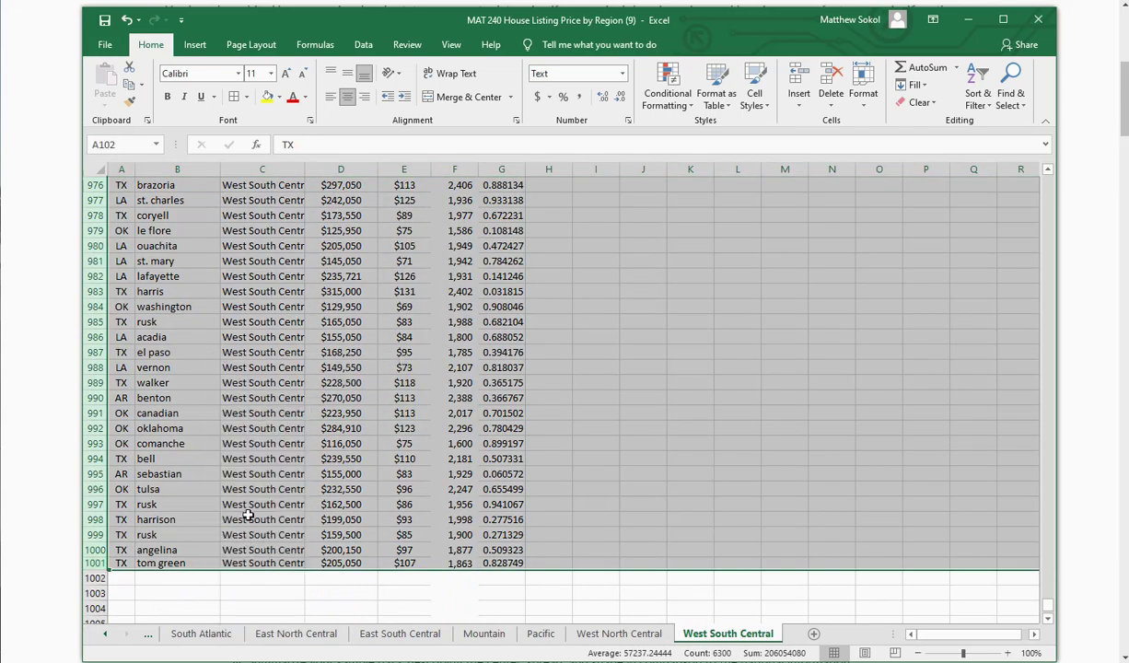
scroll(340, 382, up, 20)
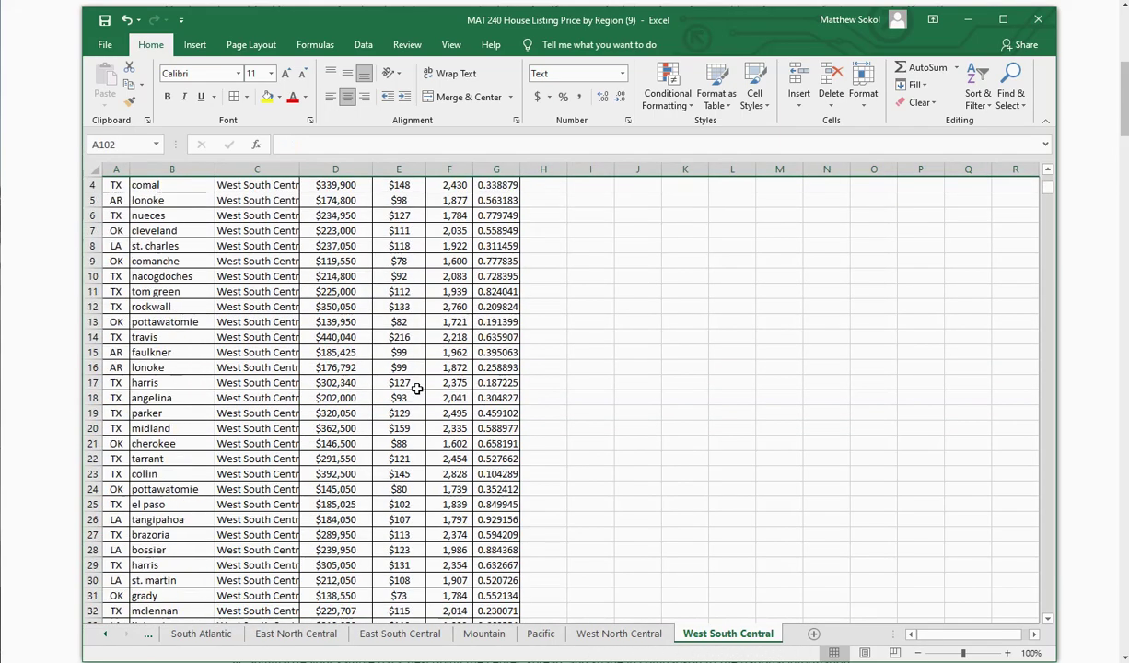
scroll(418, 389, up, 1)
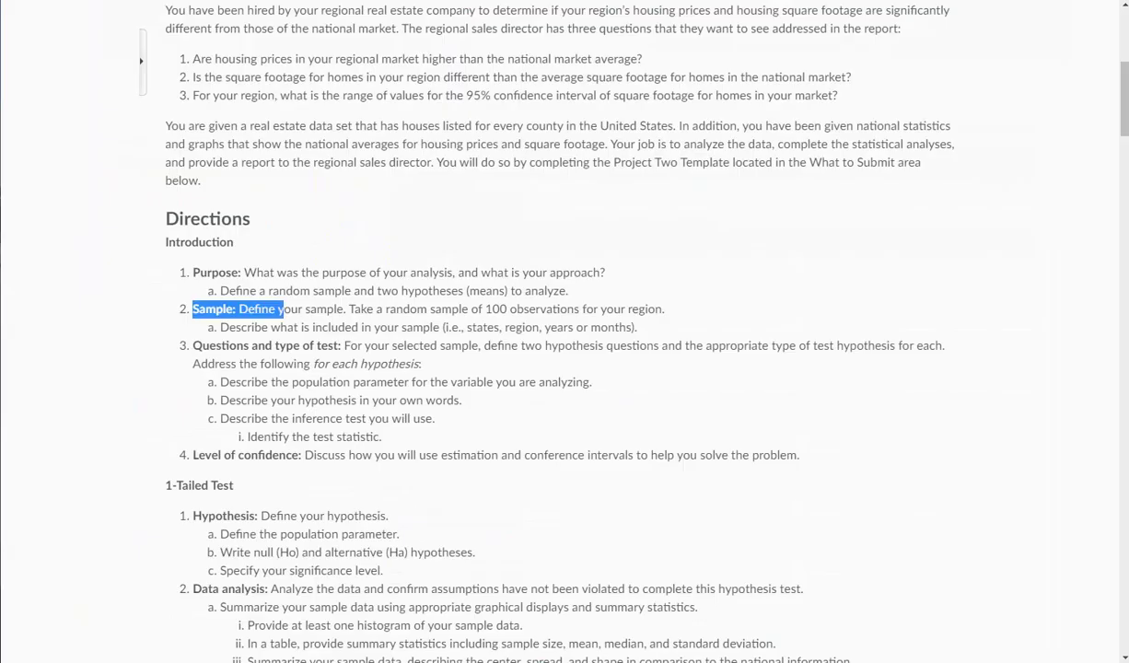
Step: Check the 100-observation Sample direction, then switch back to the Excel workbook
click(427, 295)
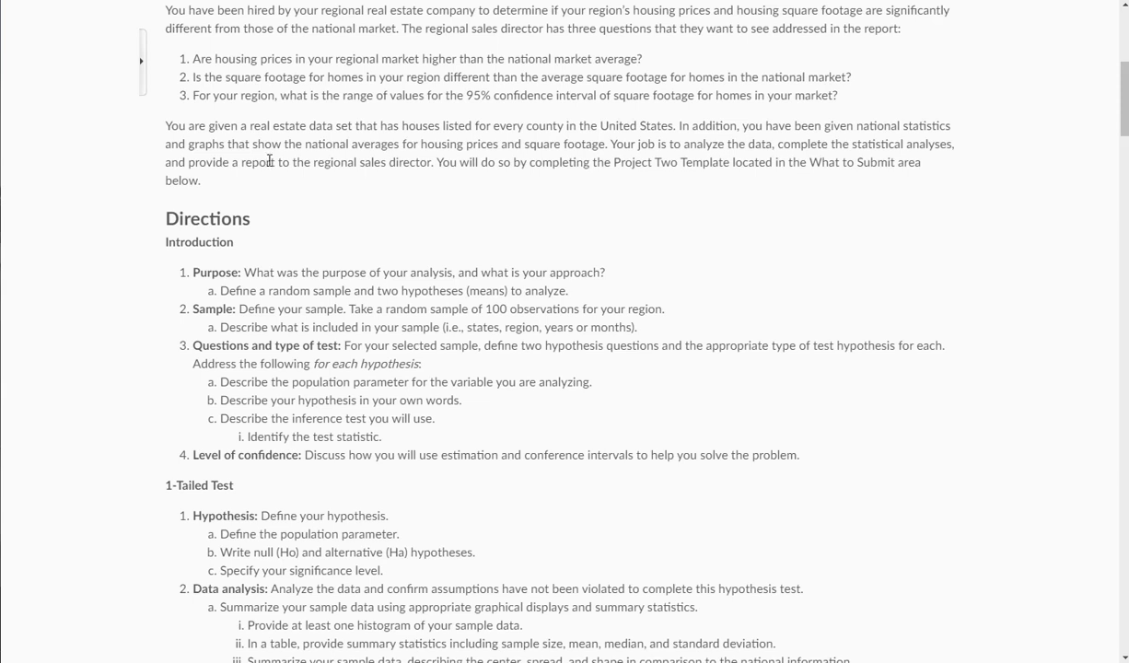
key(alt+Tab)
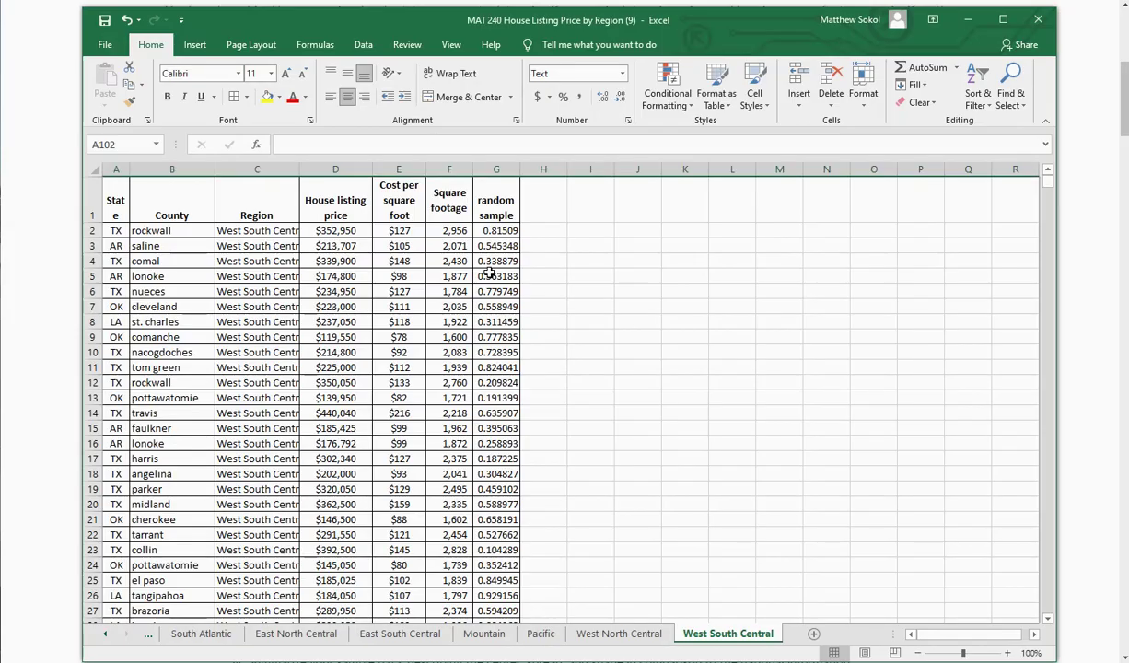